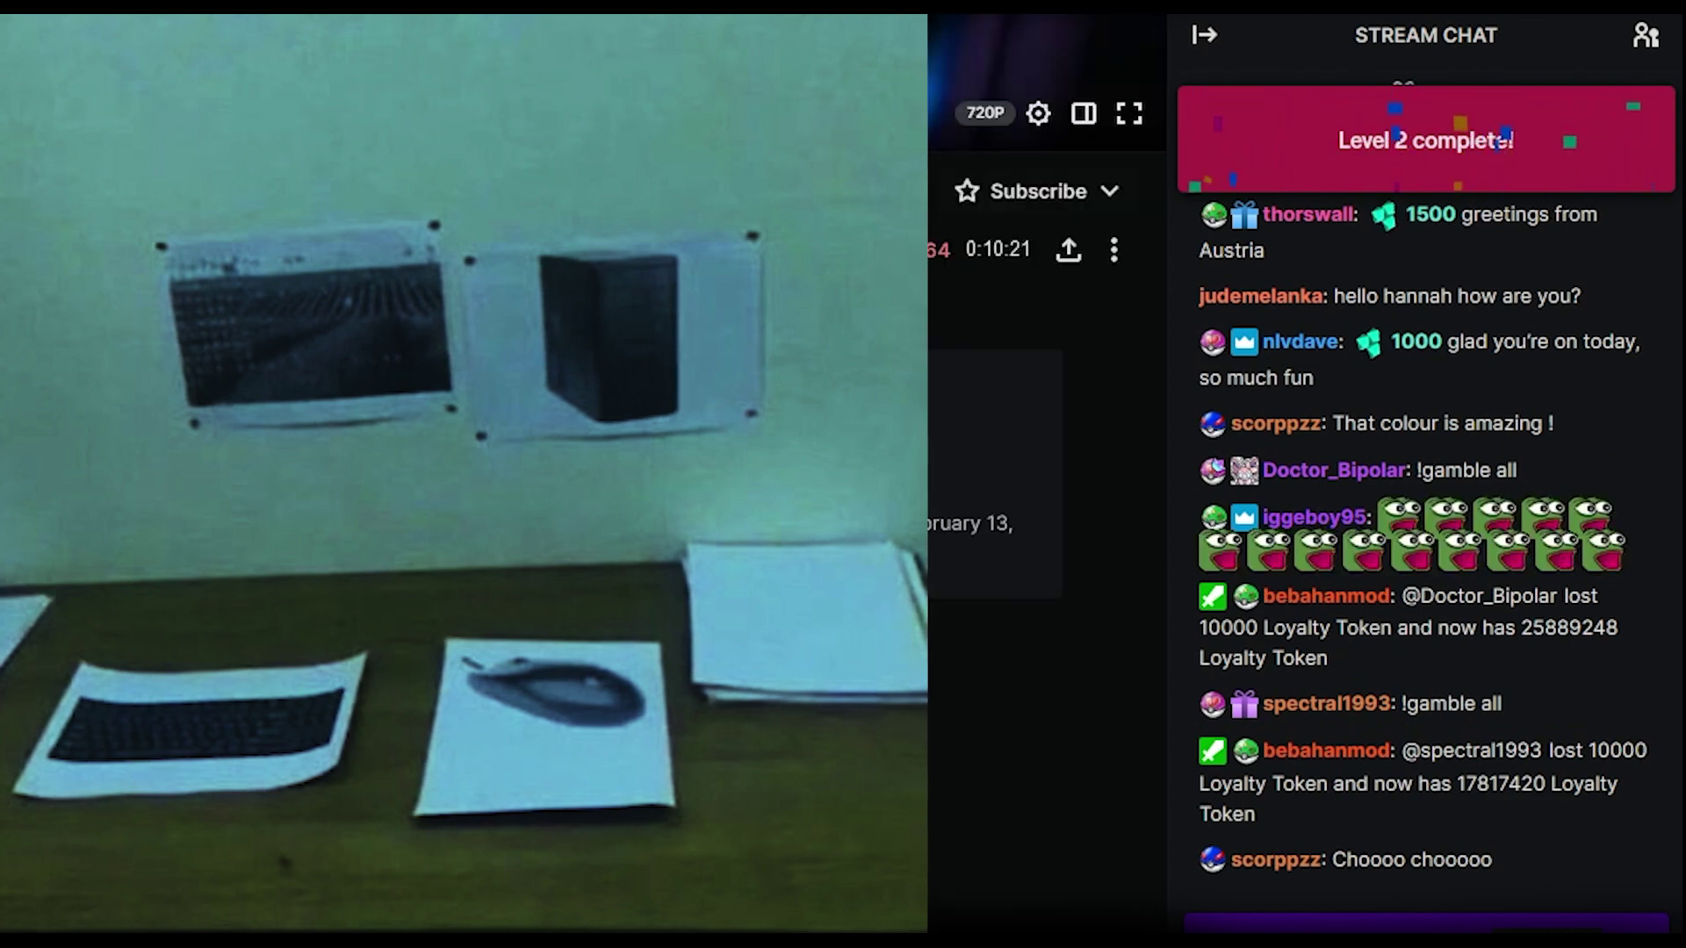
scroll(1334, 695, up, 5)
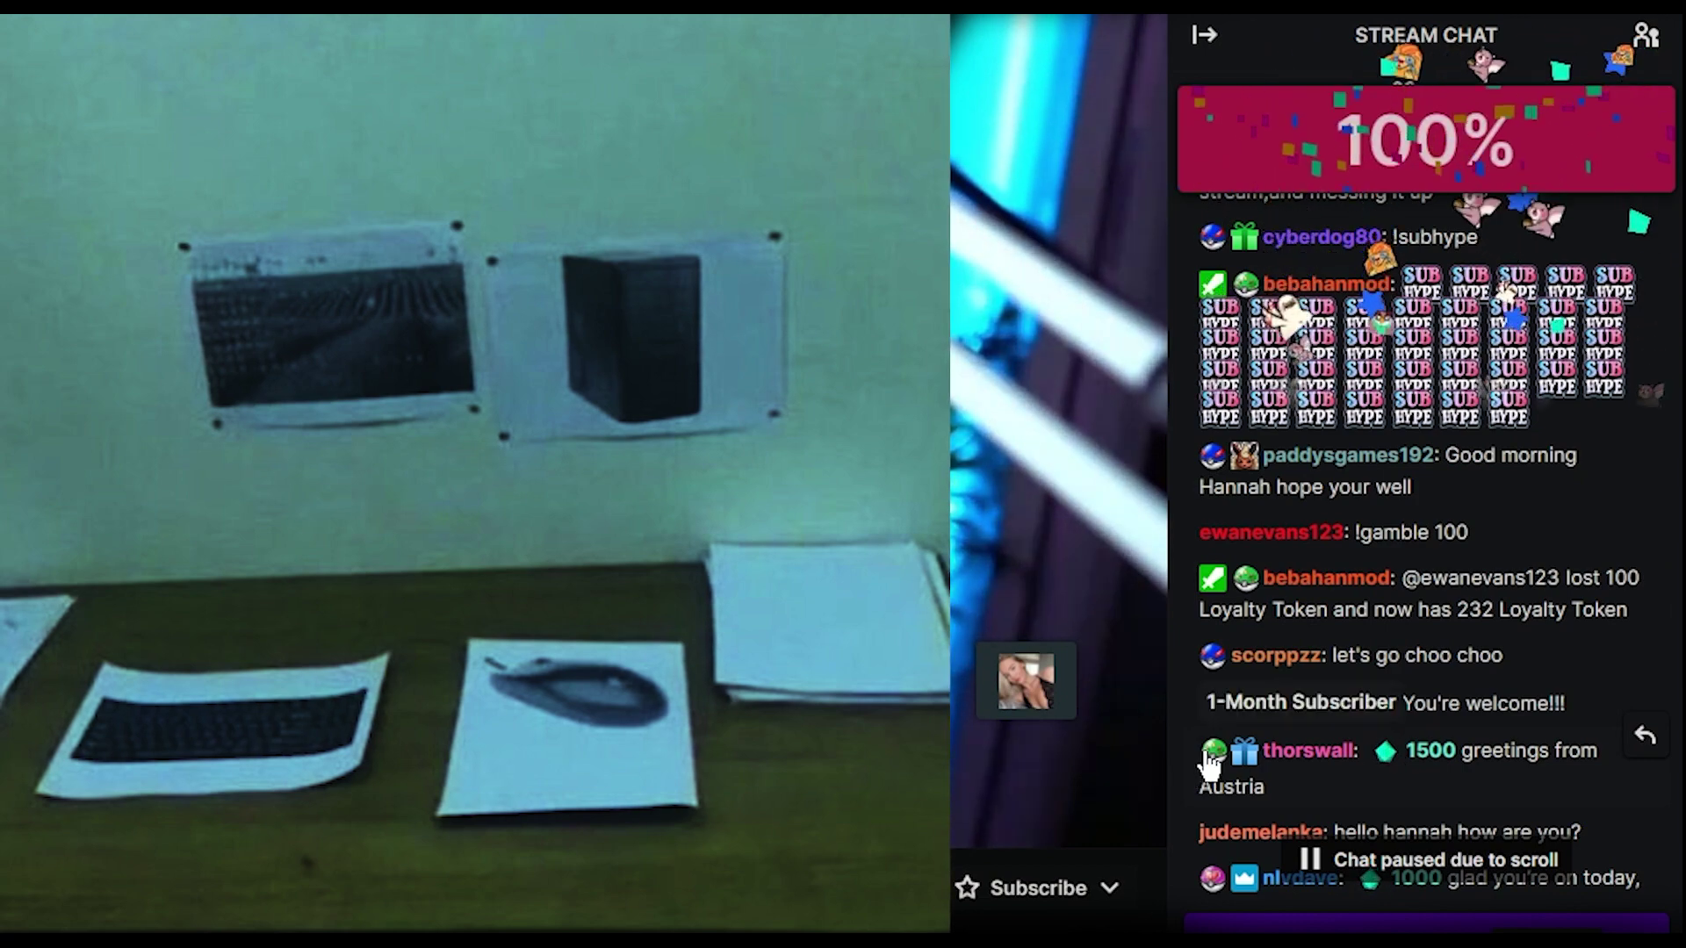
scroll(1195, 732, down, 3)
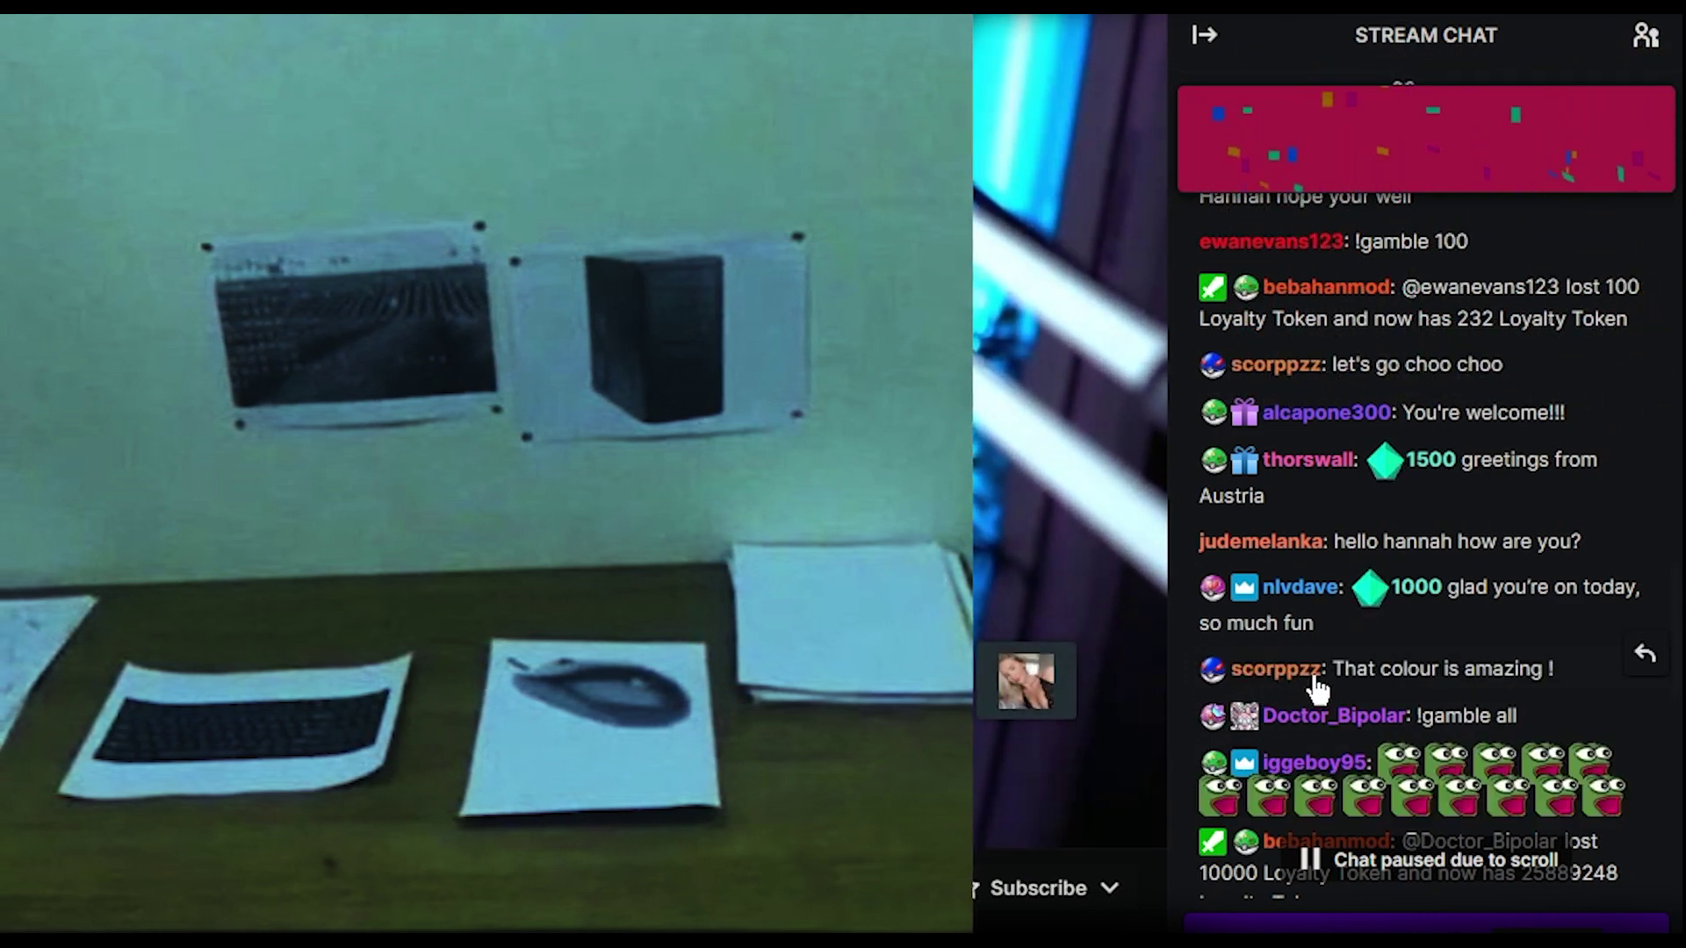
mouse_move(1070, 611)
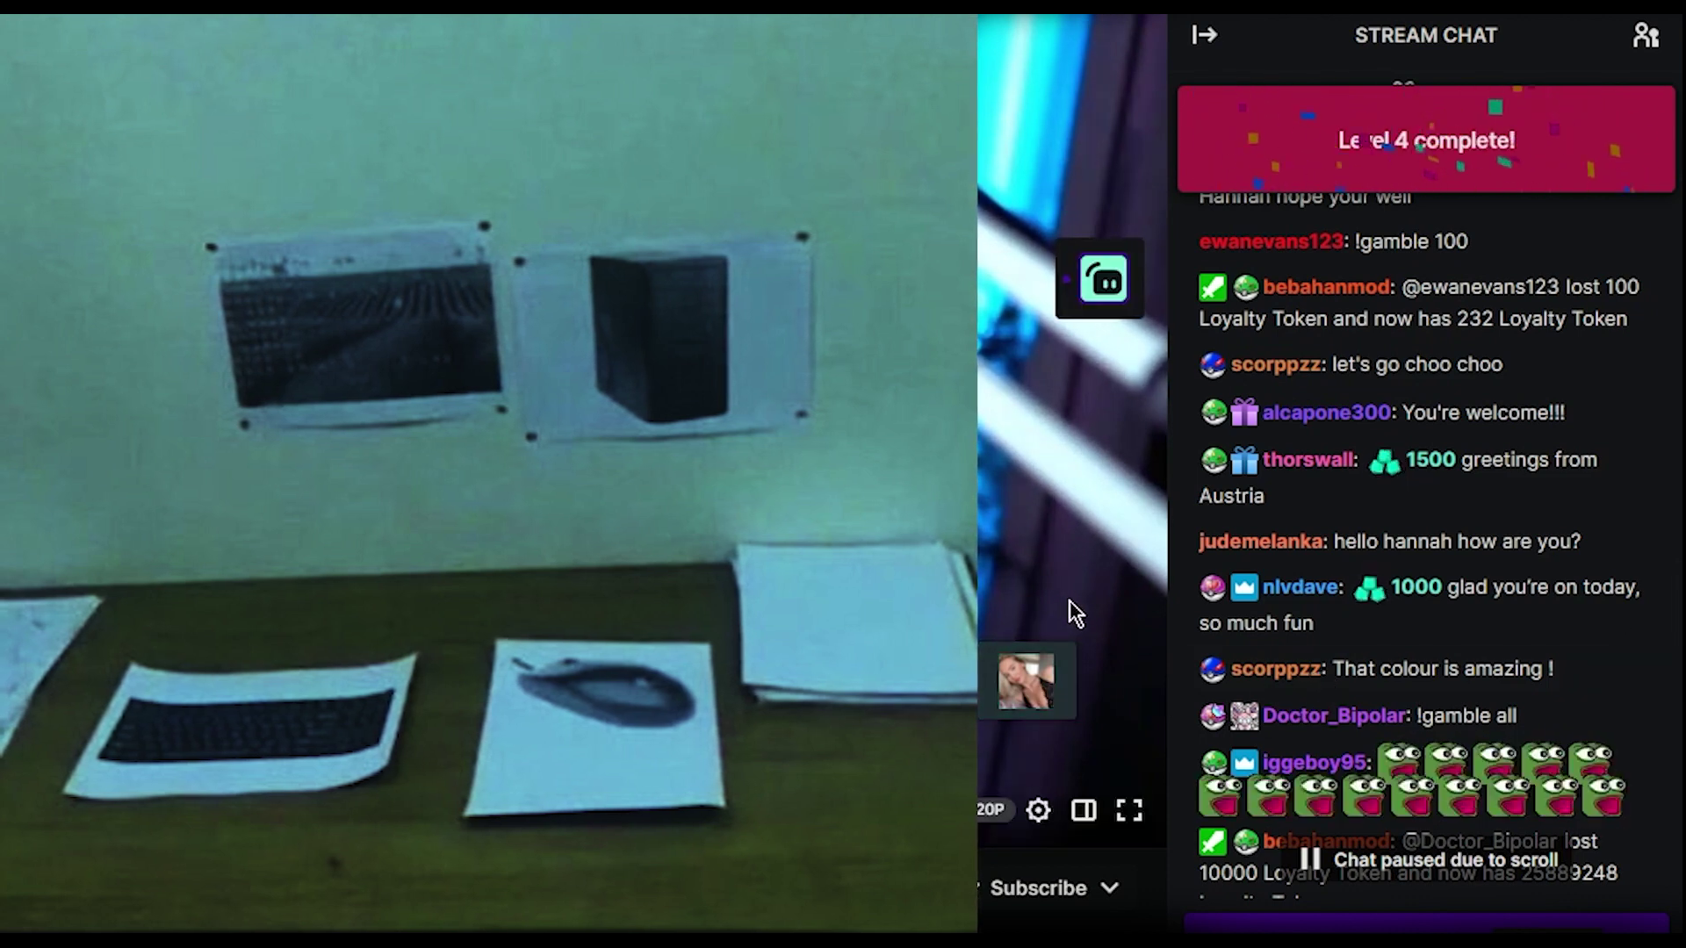
scroll(1431, 613, up, 3)
scroll(1431, 613, up, 2)
scroll(1431, 580, up, 3)
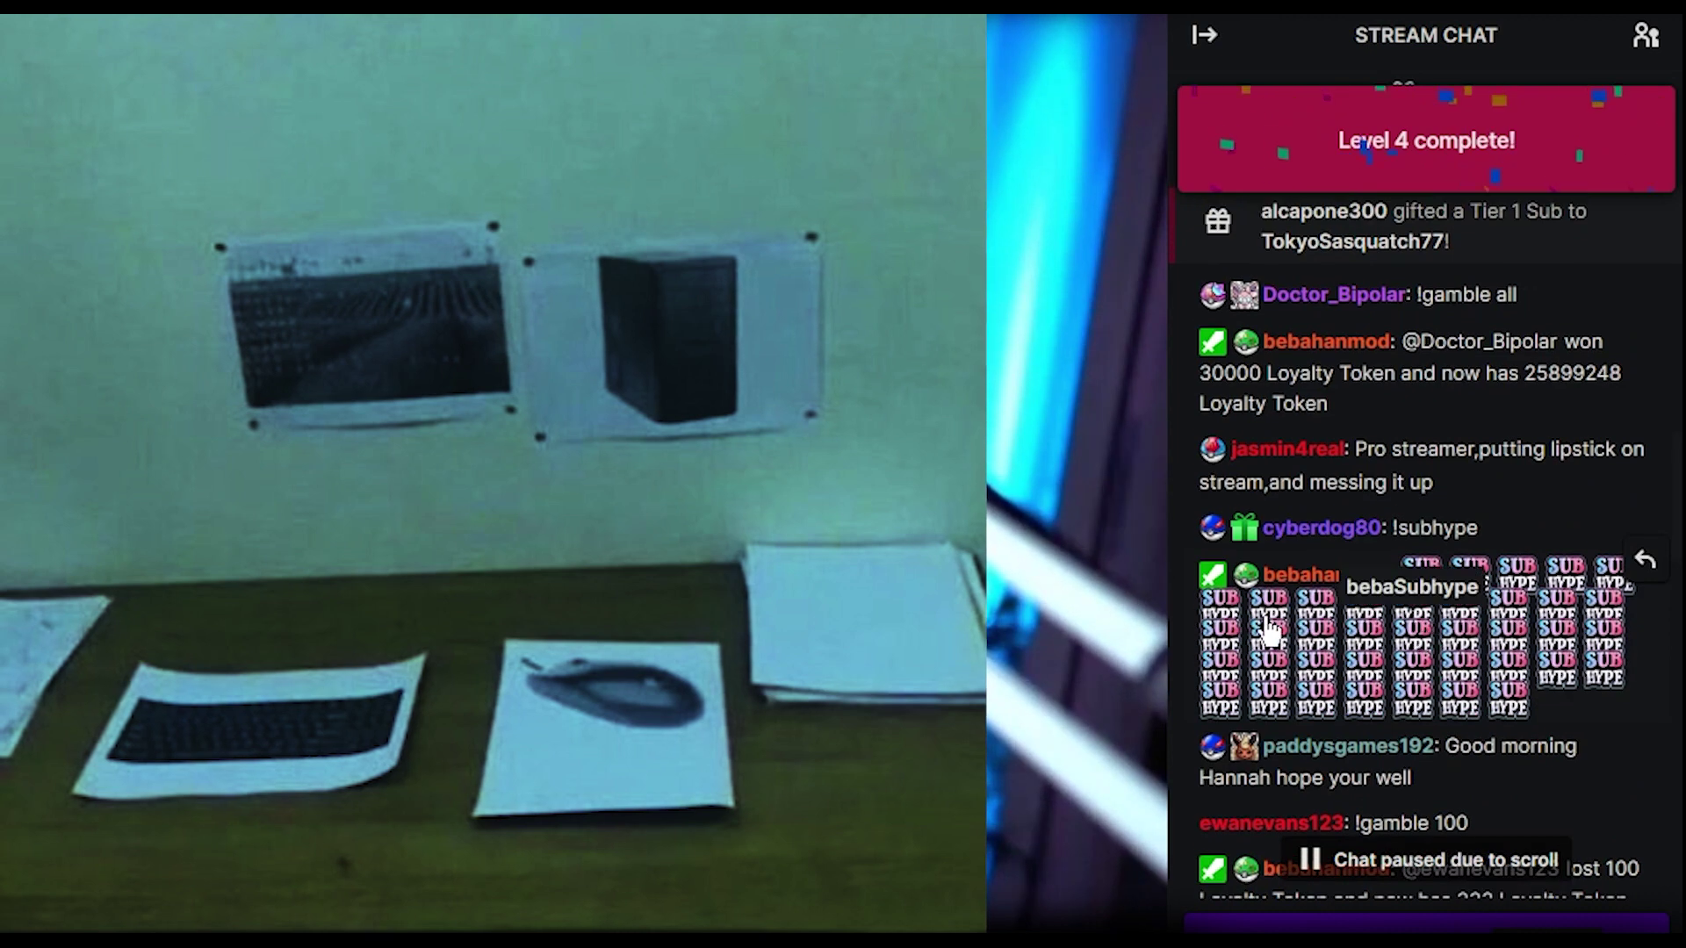
scroll(1476, 524, up, 4)
scroll(1462, 513, up, 4)
scroll(1452, 507, up, 2)
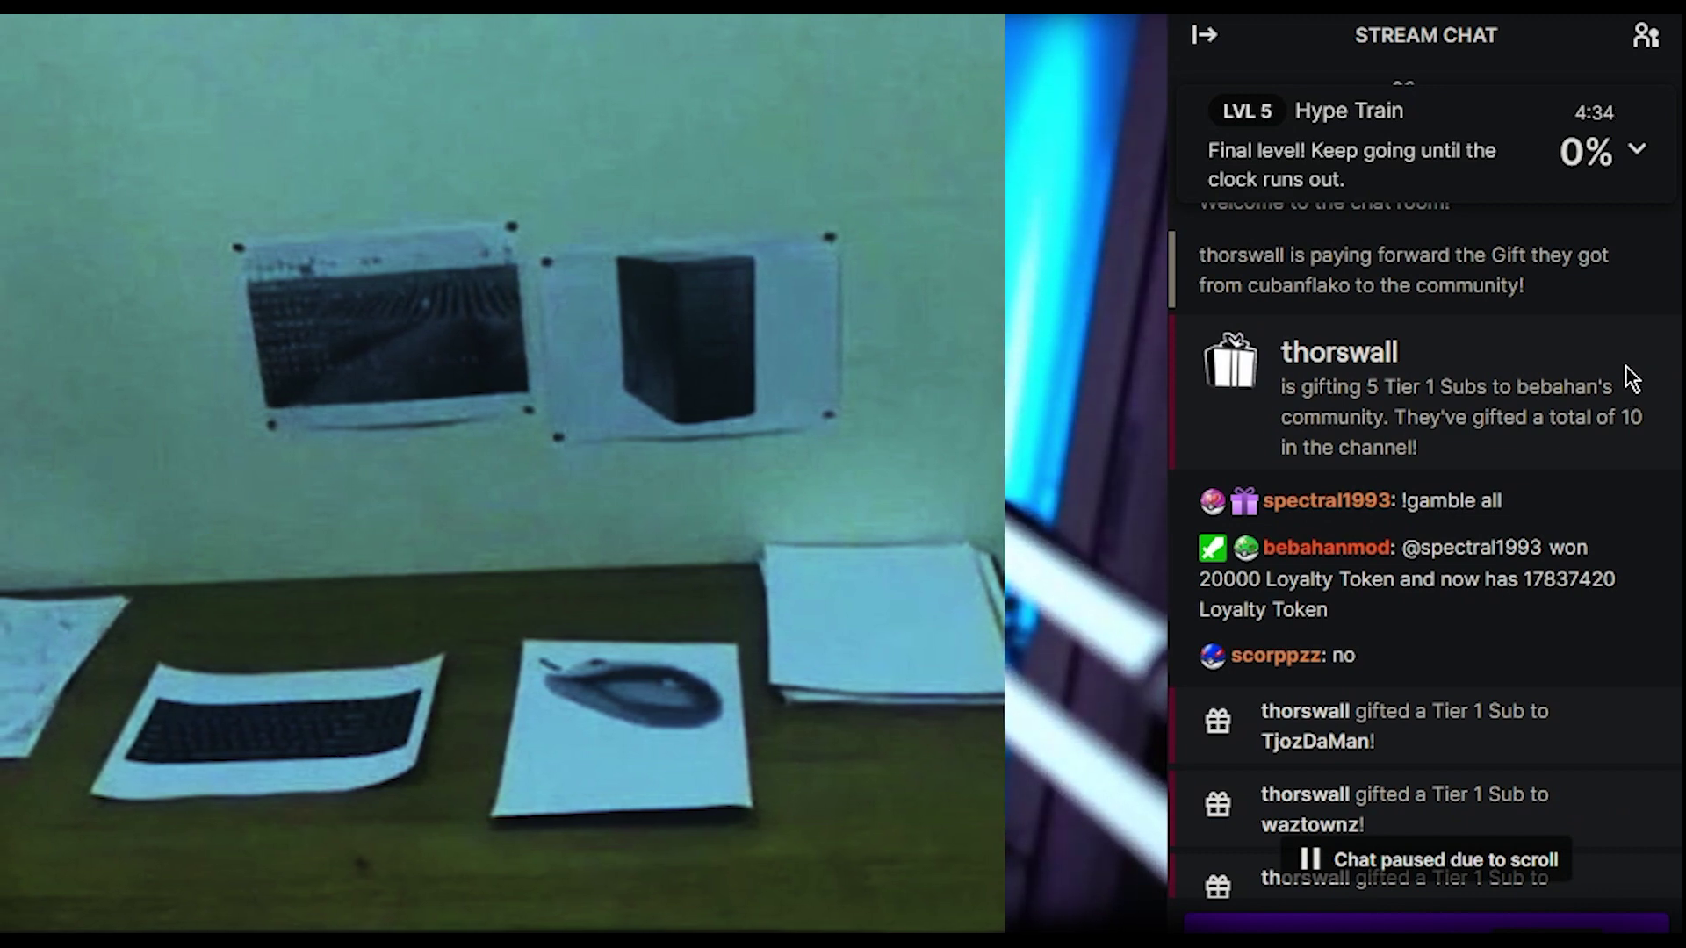
scroll(1581, 342, down, 3)
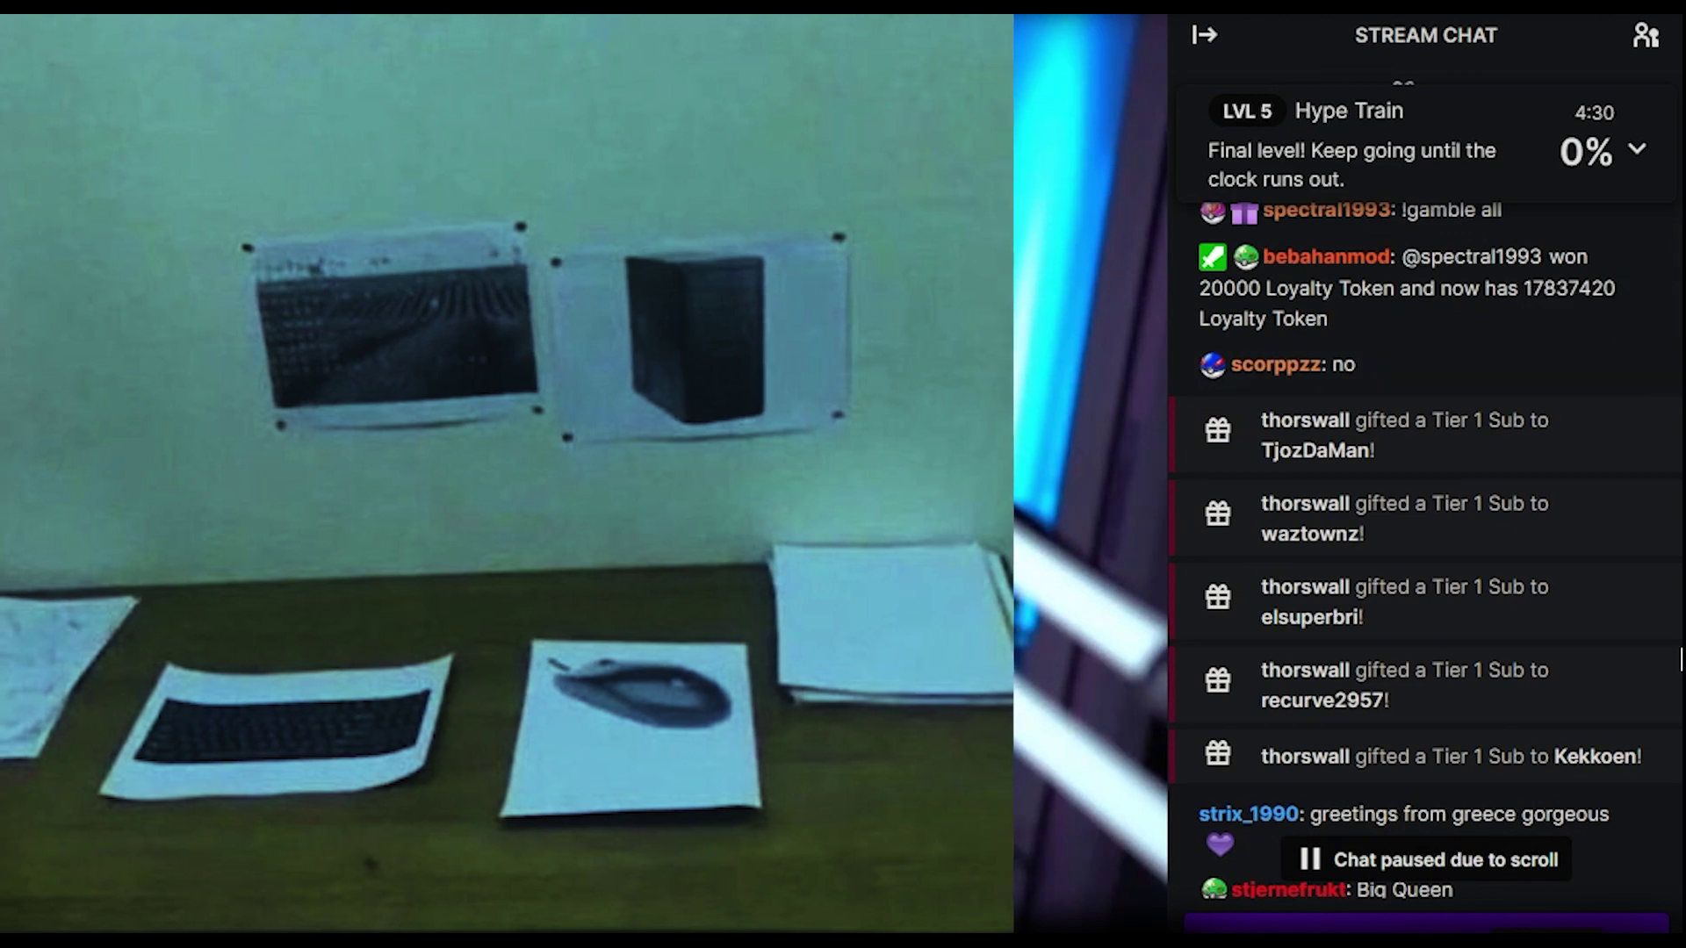
scroll(1541, 610, down, 5)
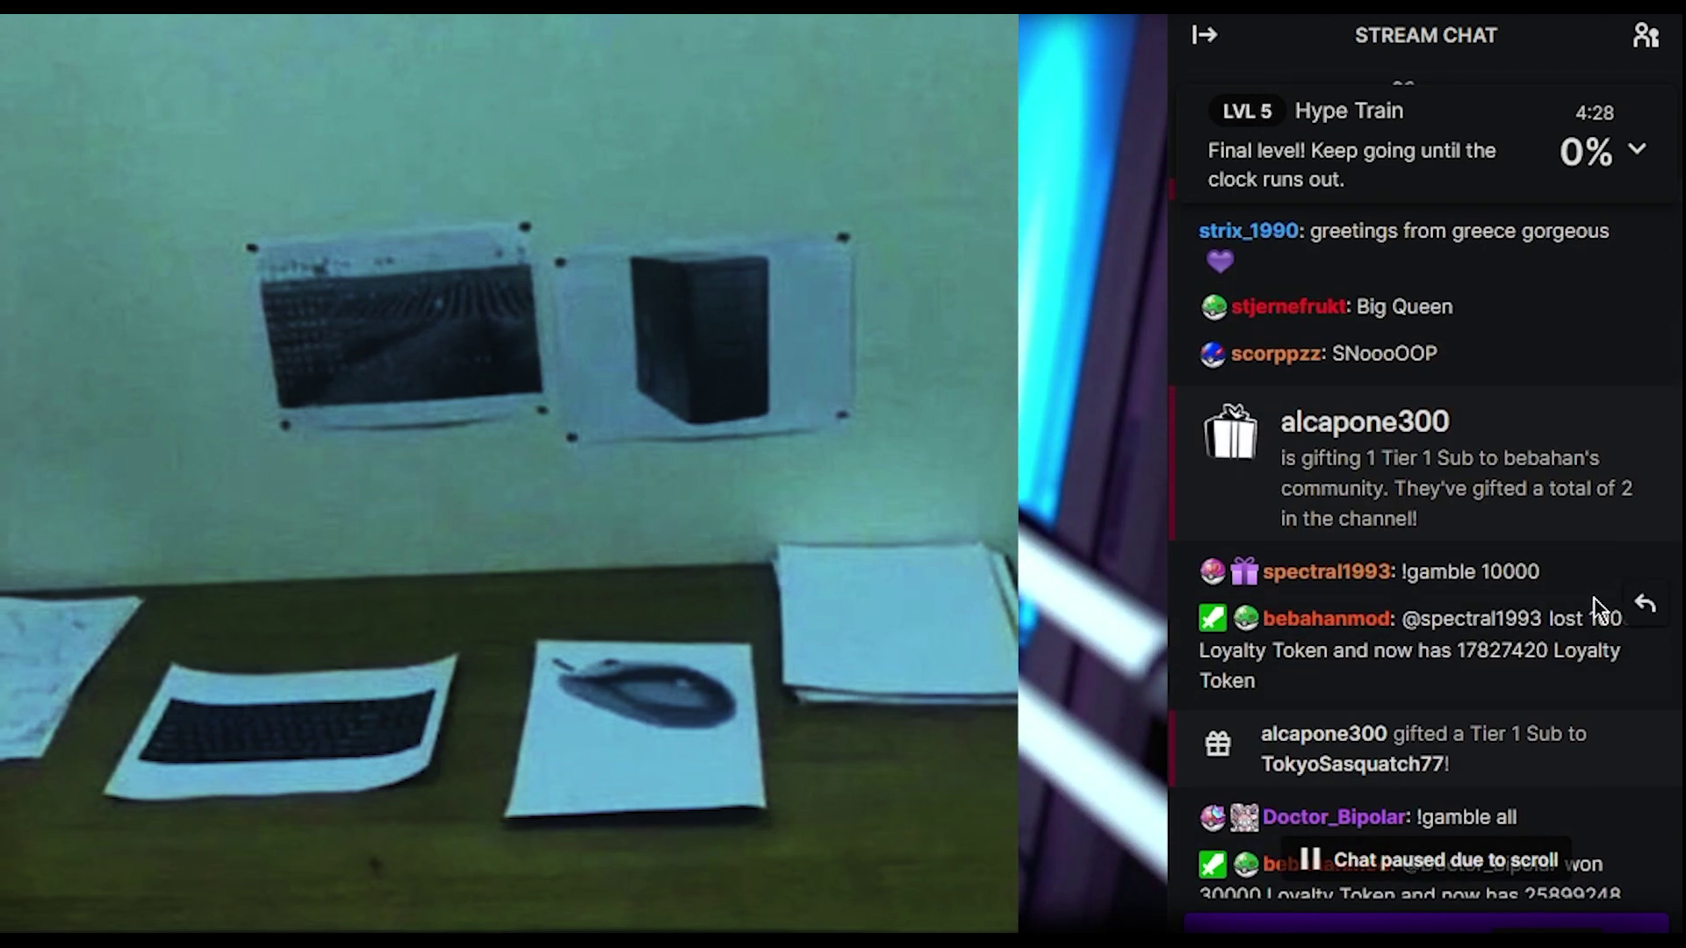
scroll(1603, 597, down, 3)
scroll(1634, 604, down, 3)
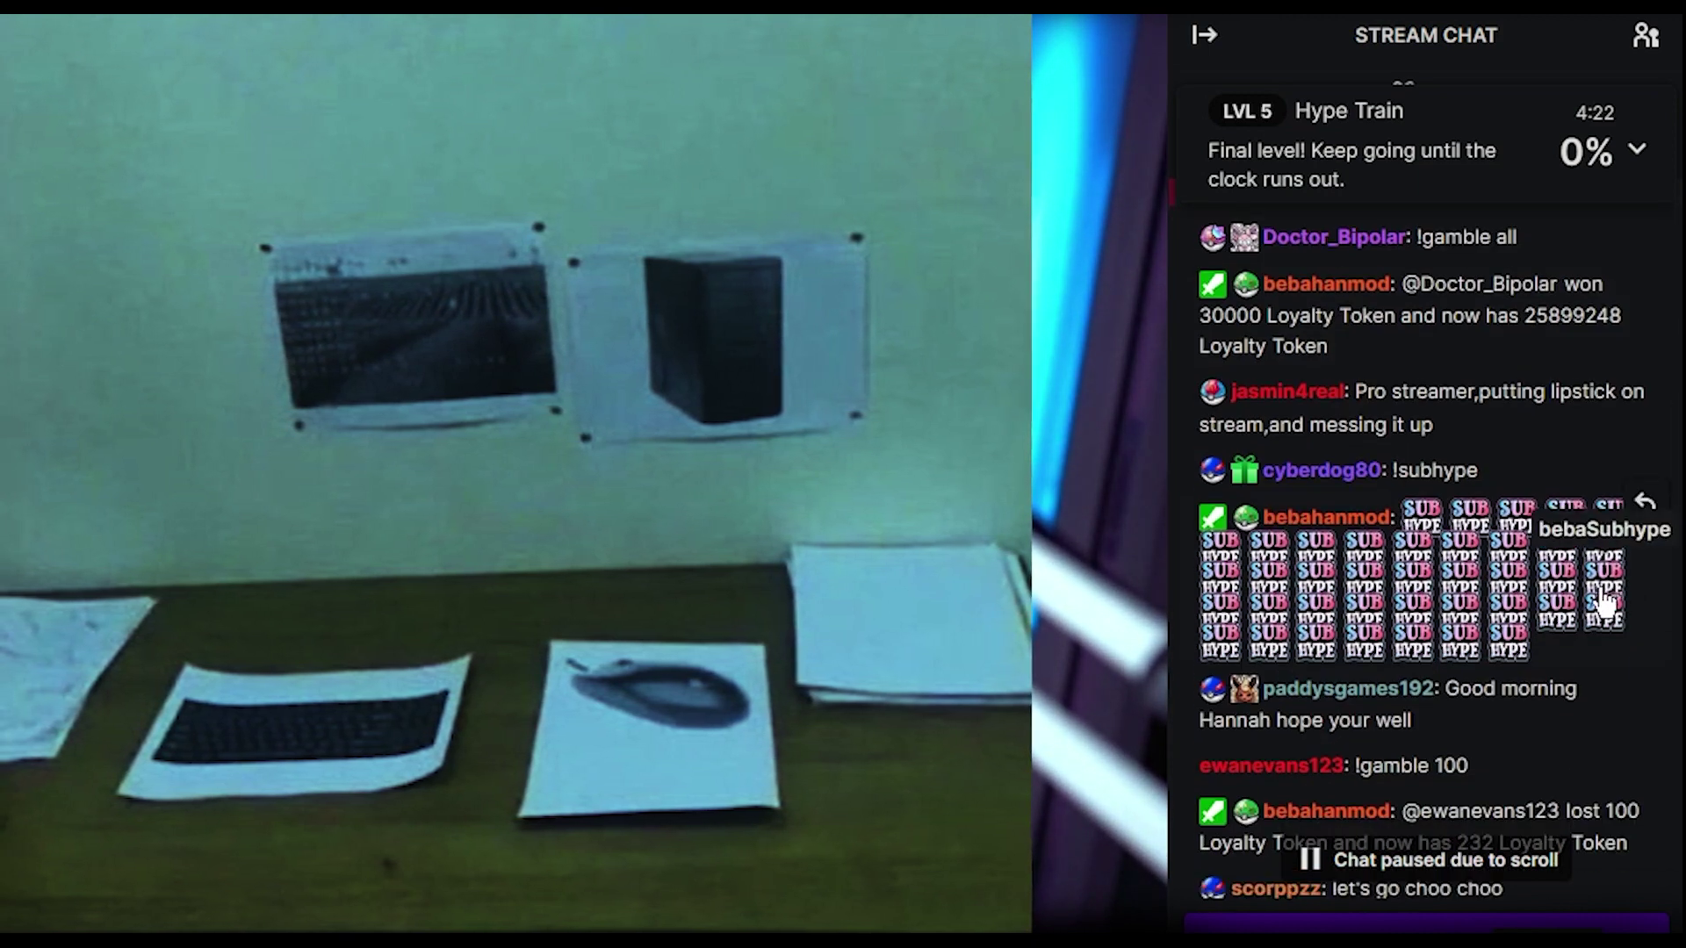
scroll(1603, 600, down, 3)
scroll(1599, 597, down, 5)
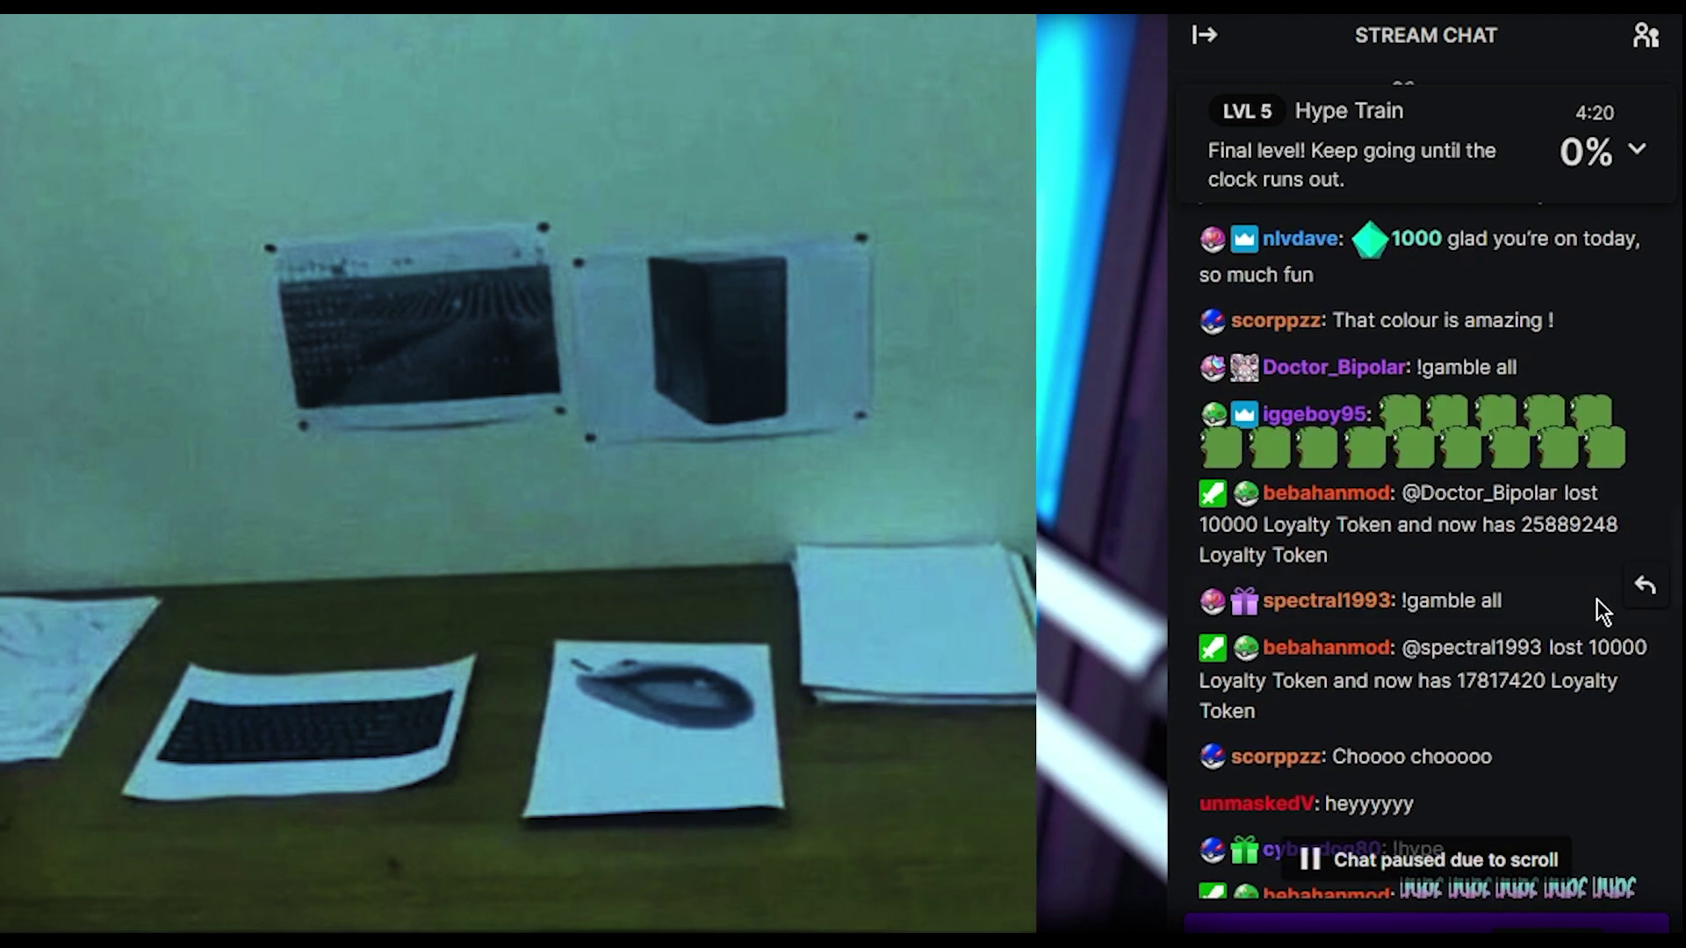
scroll(1602, 609, down, 4)
scroll(1588, 593, down, 4)
scroll(1587, 600, down, 3)
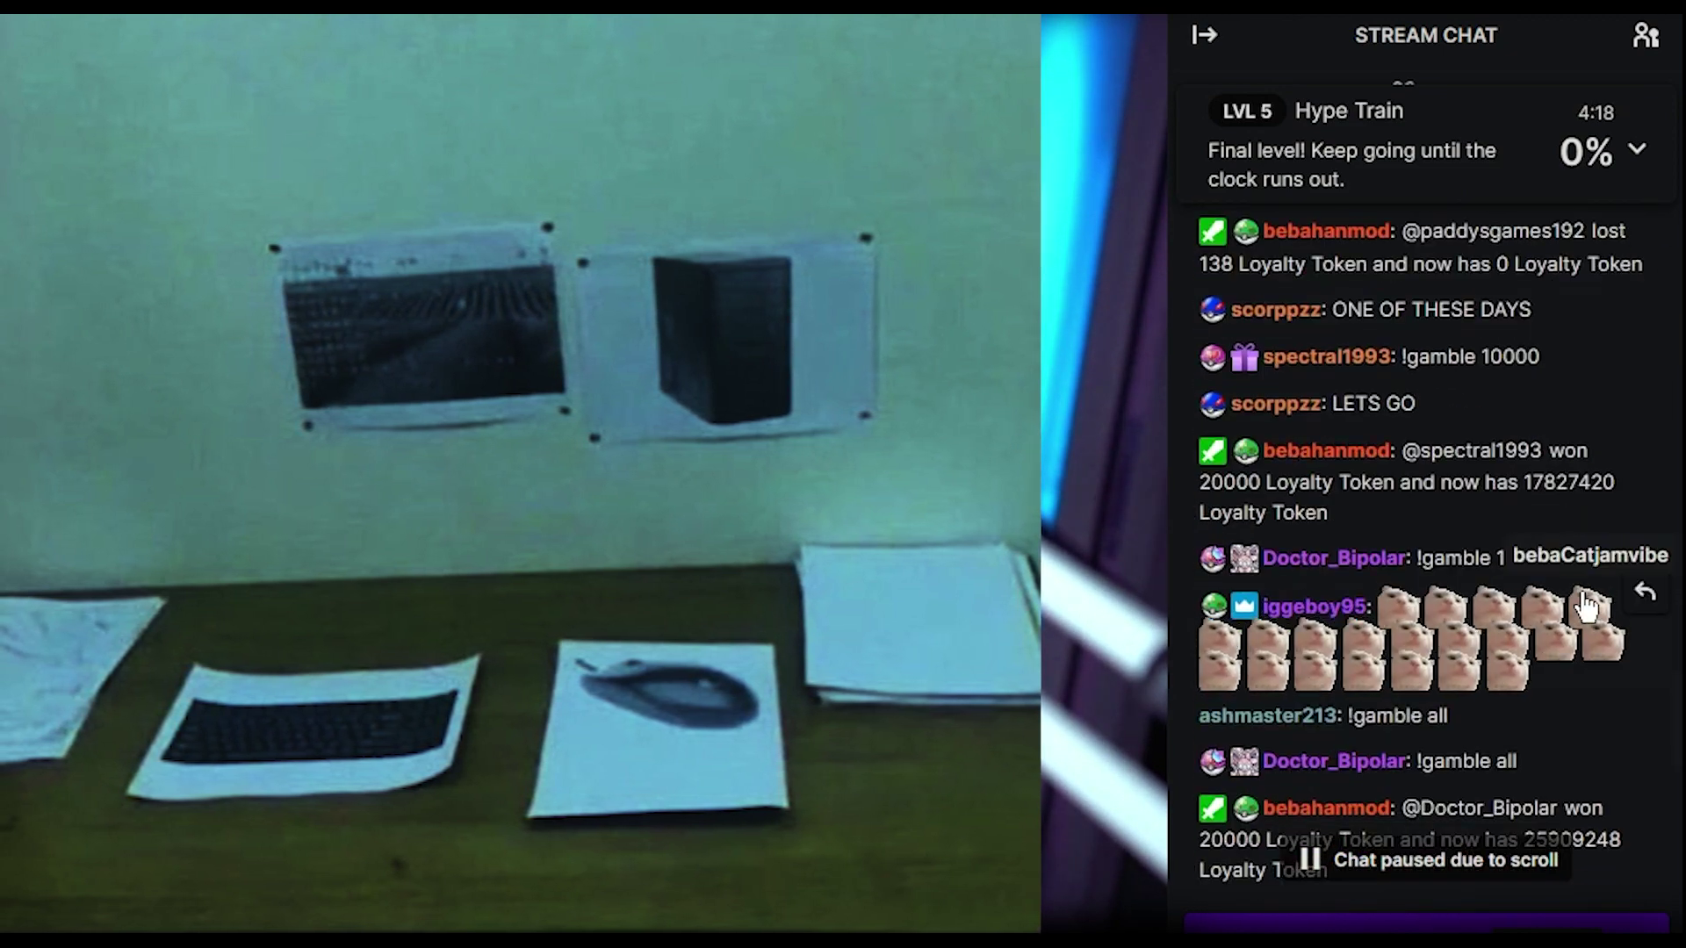
scroll(1588, 603, down, 5)
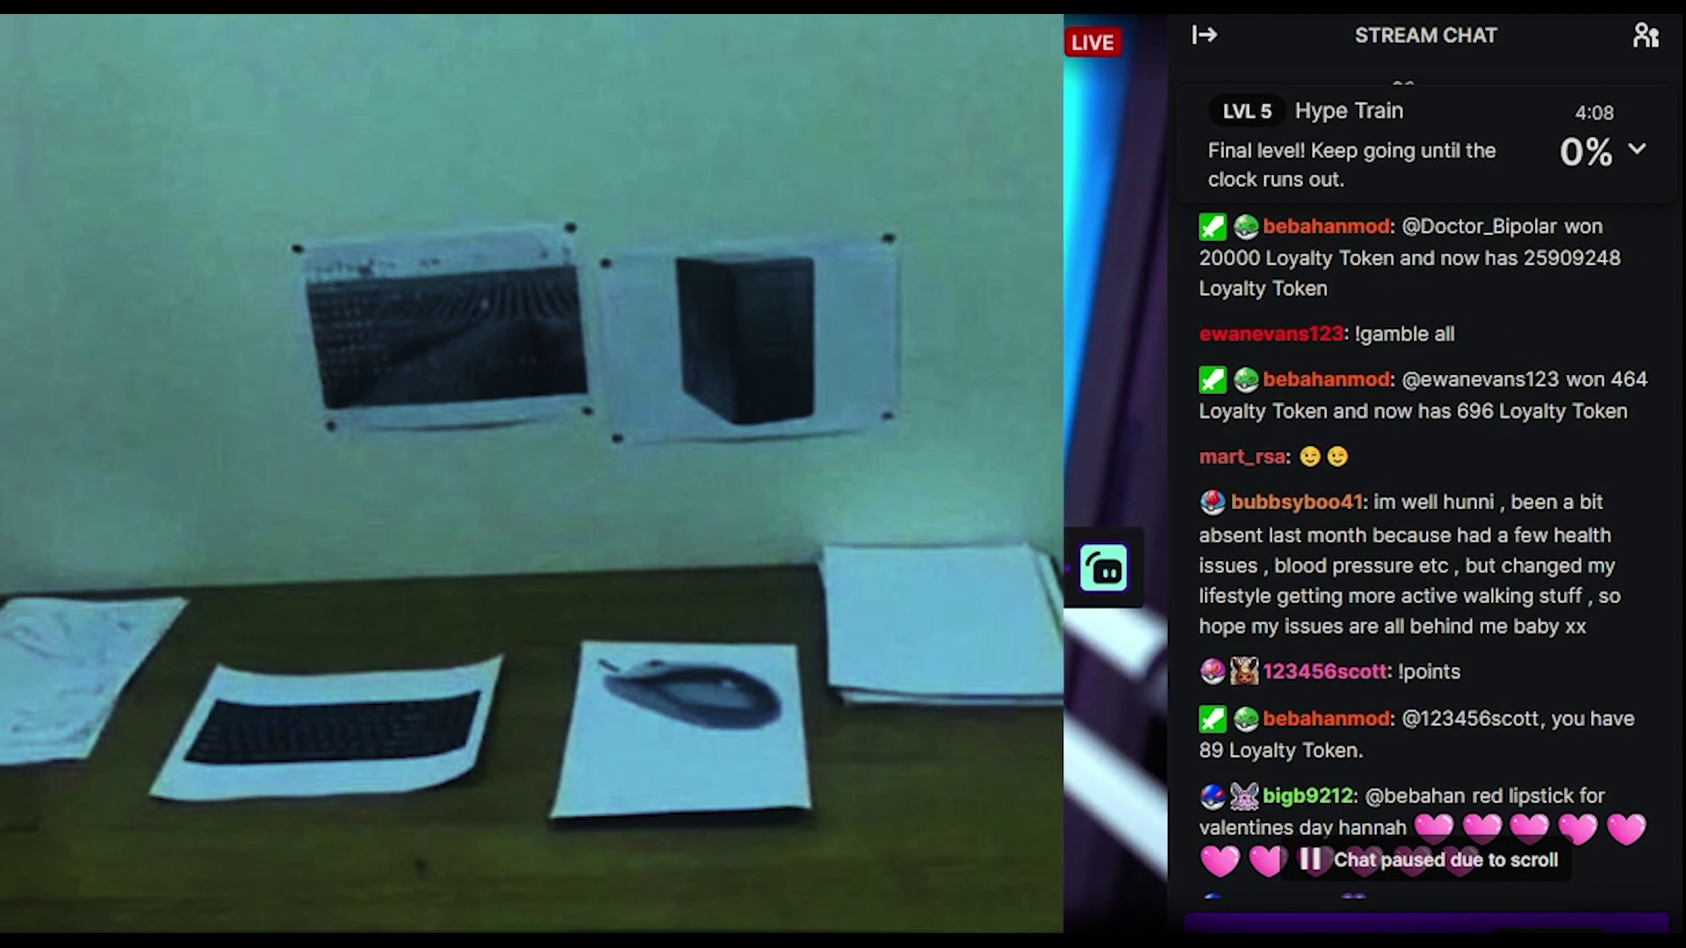
scroll(1205, 639, down, 4)
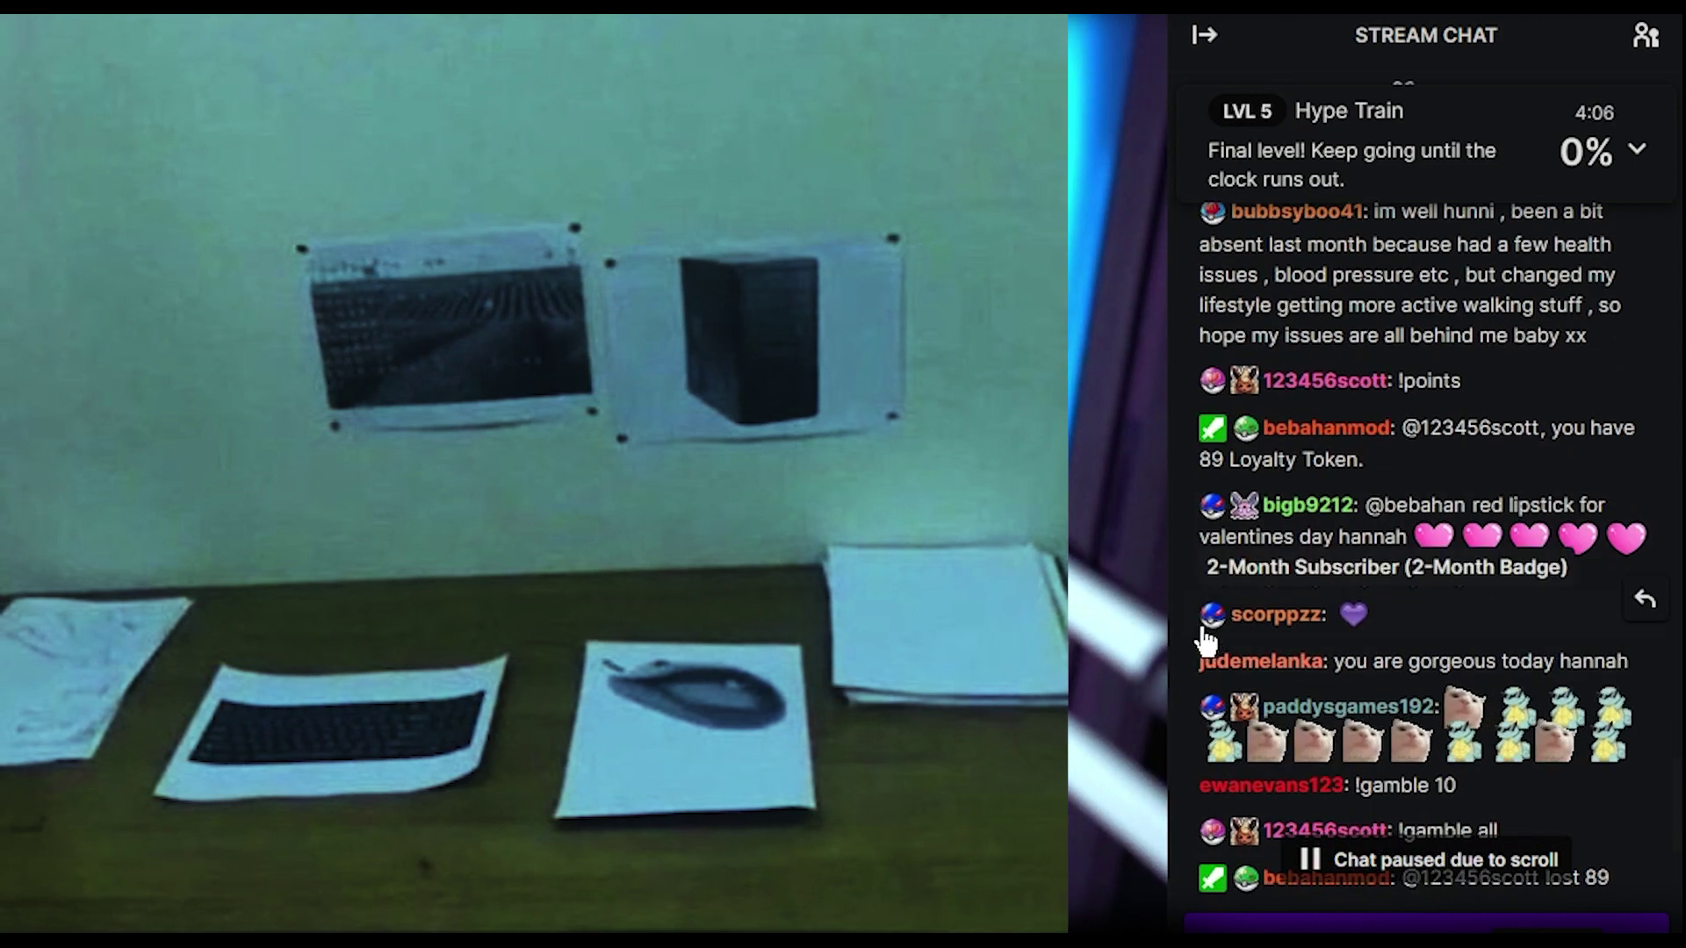
scroll(1205, 639, down, 4)
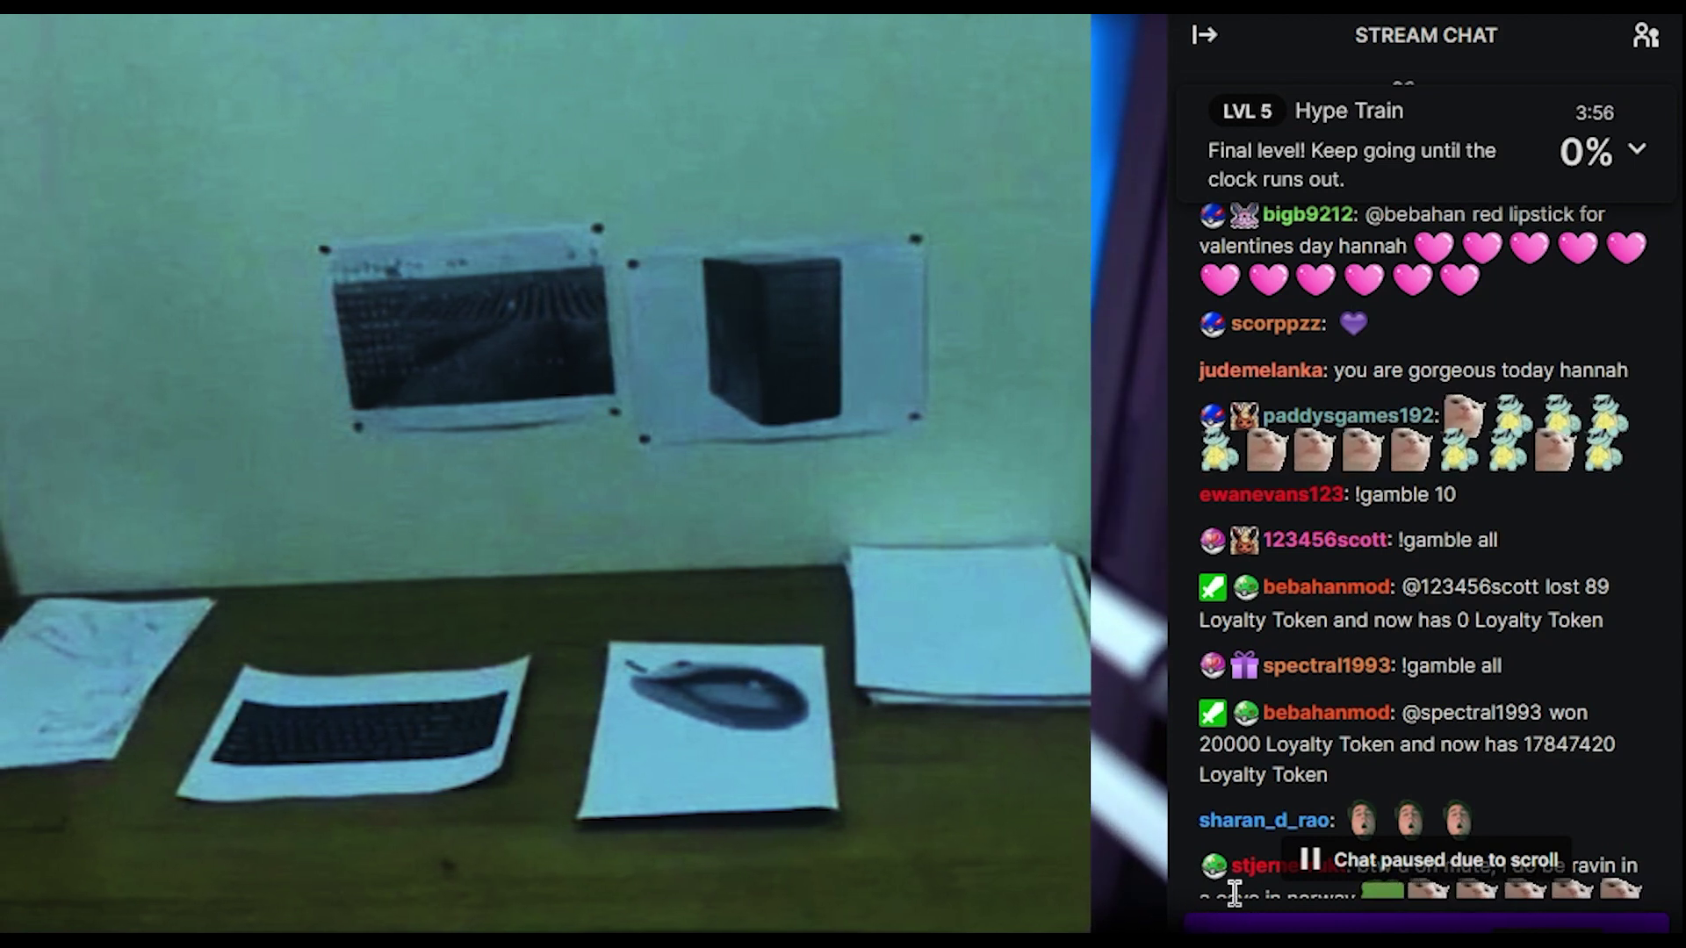
scroll(1232, 883, down, 2)
scroll(1229, 880, down, 2)
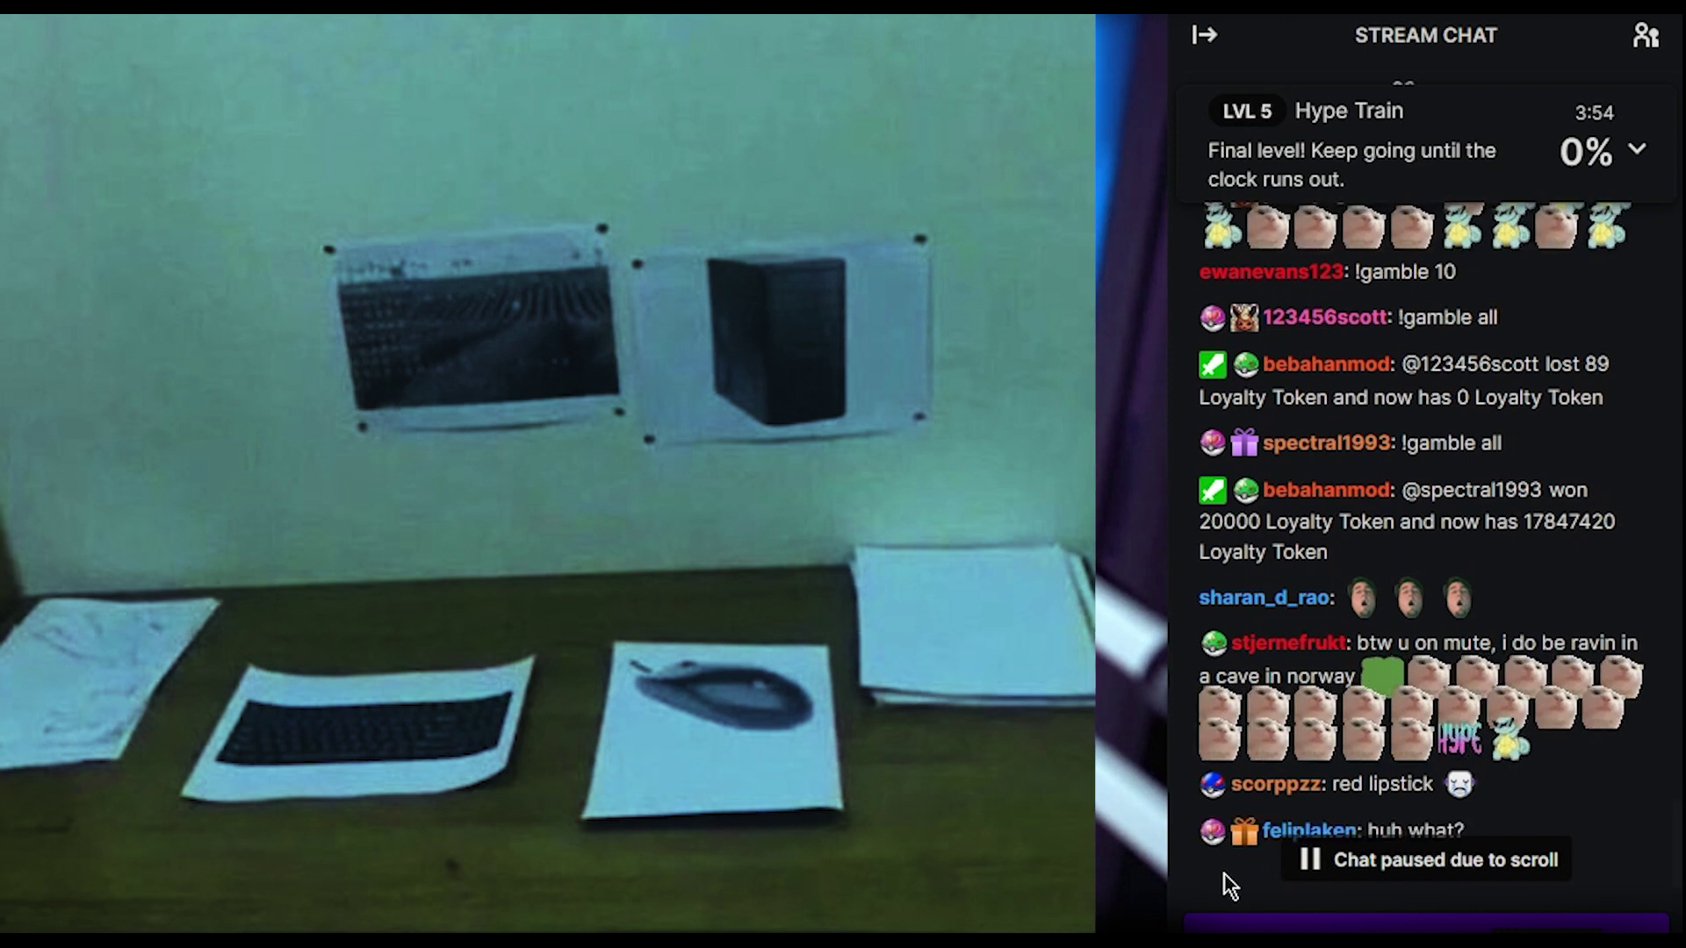
scroll(1232, 857, down, 1)
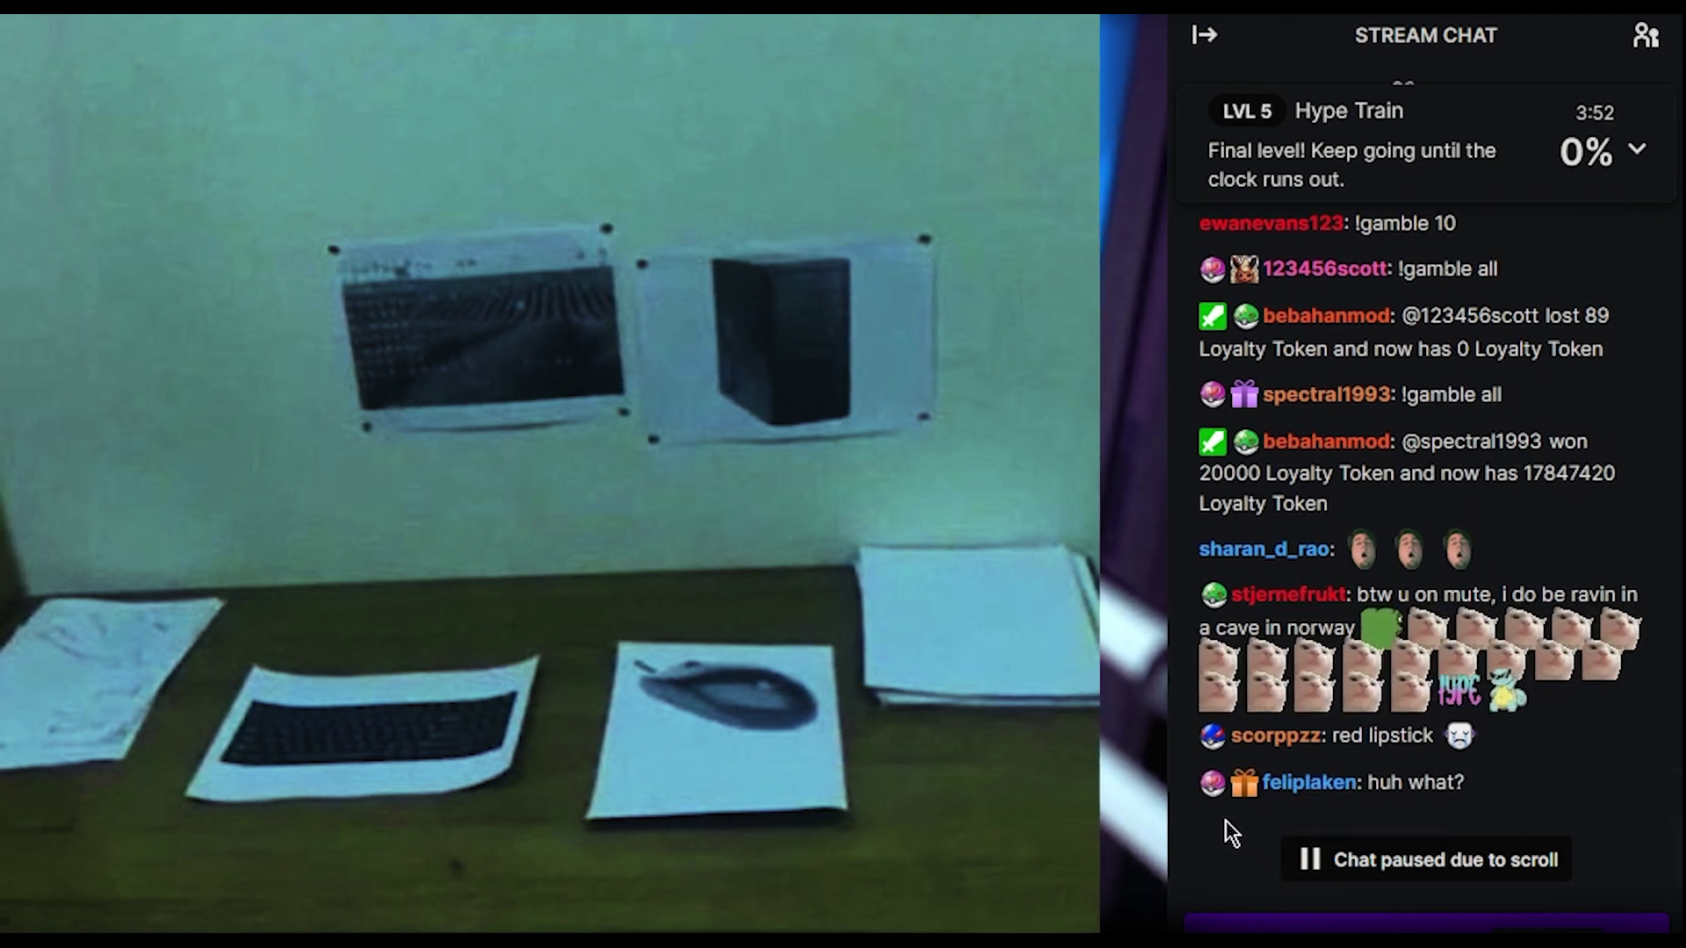
scroll(1227, 823, down, 1)
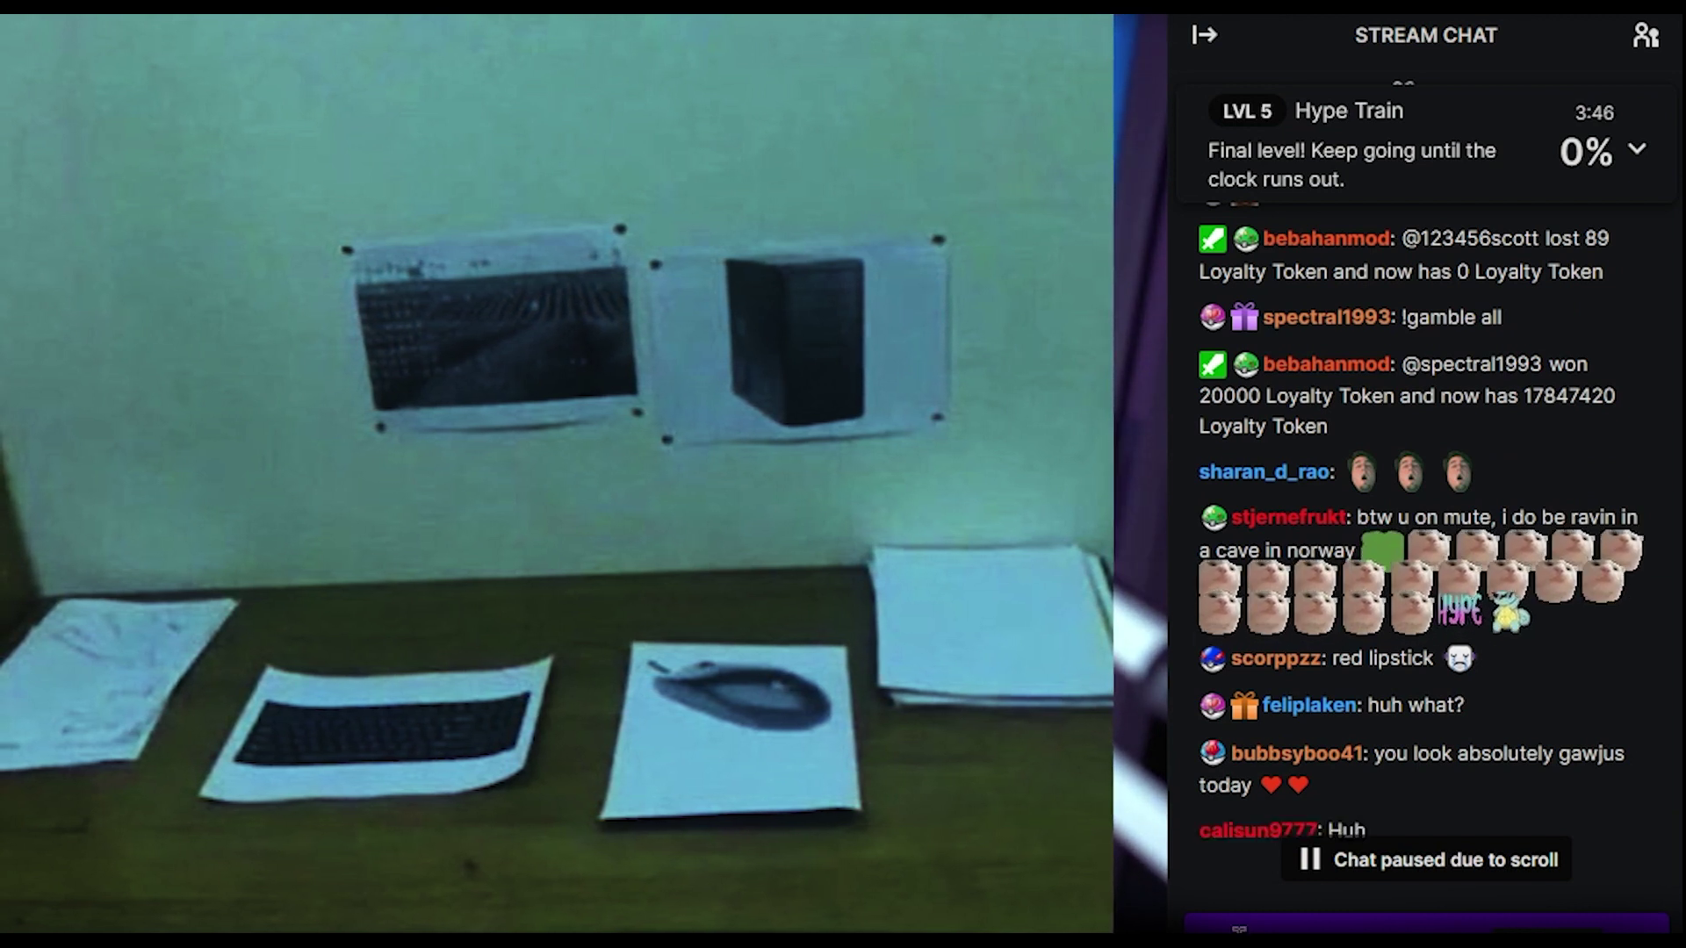
scroll(1227, 882, down, 1)
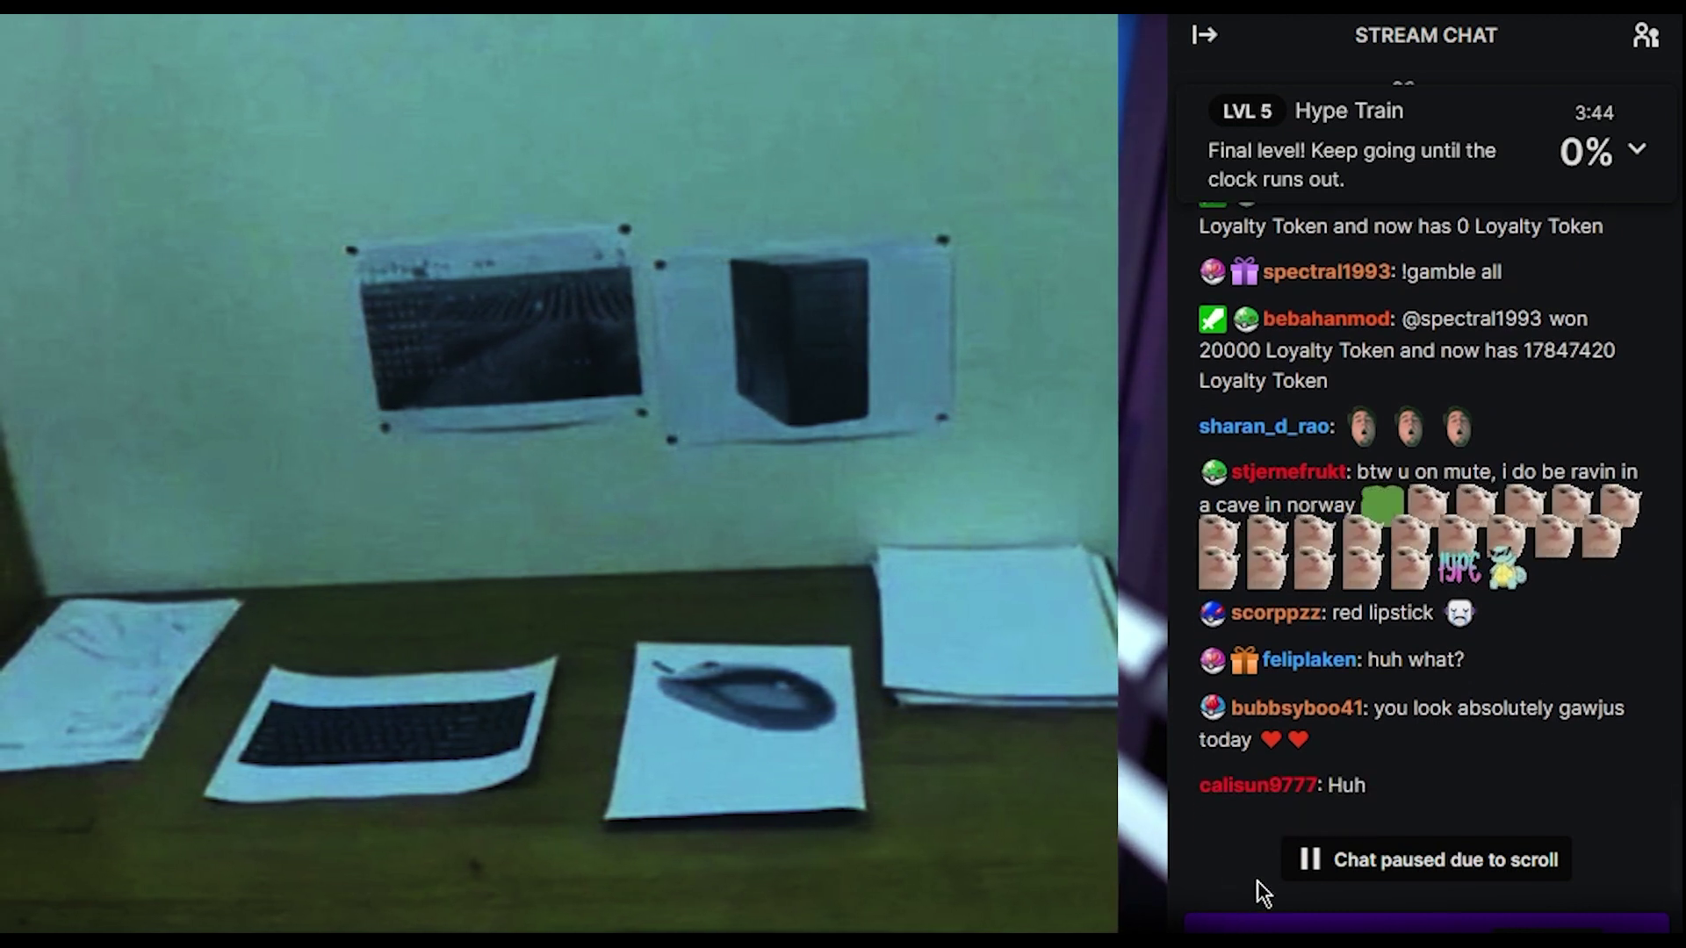
scroll(1370, 865, up, 1)
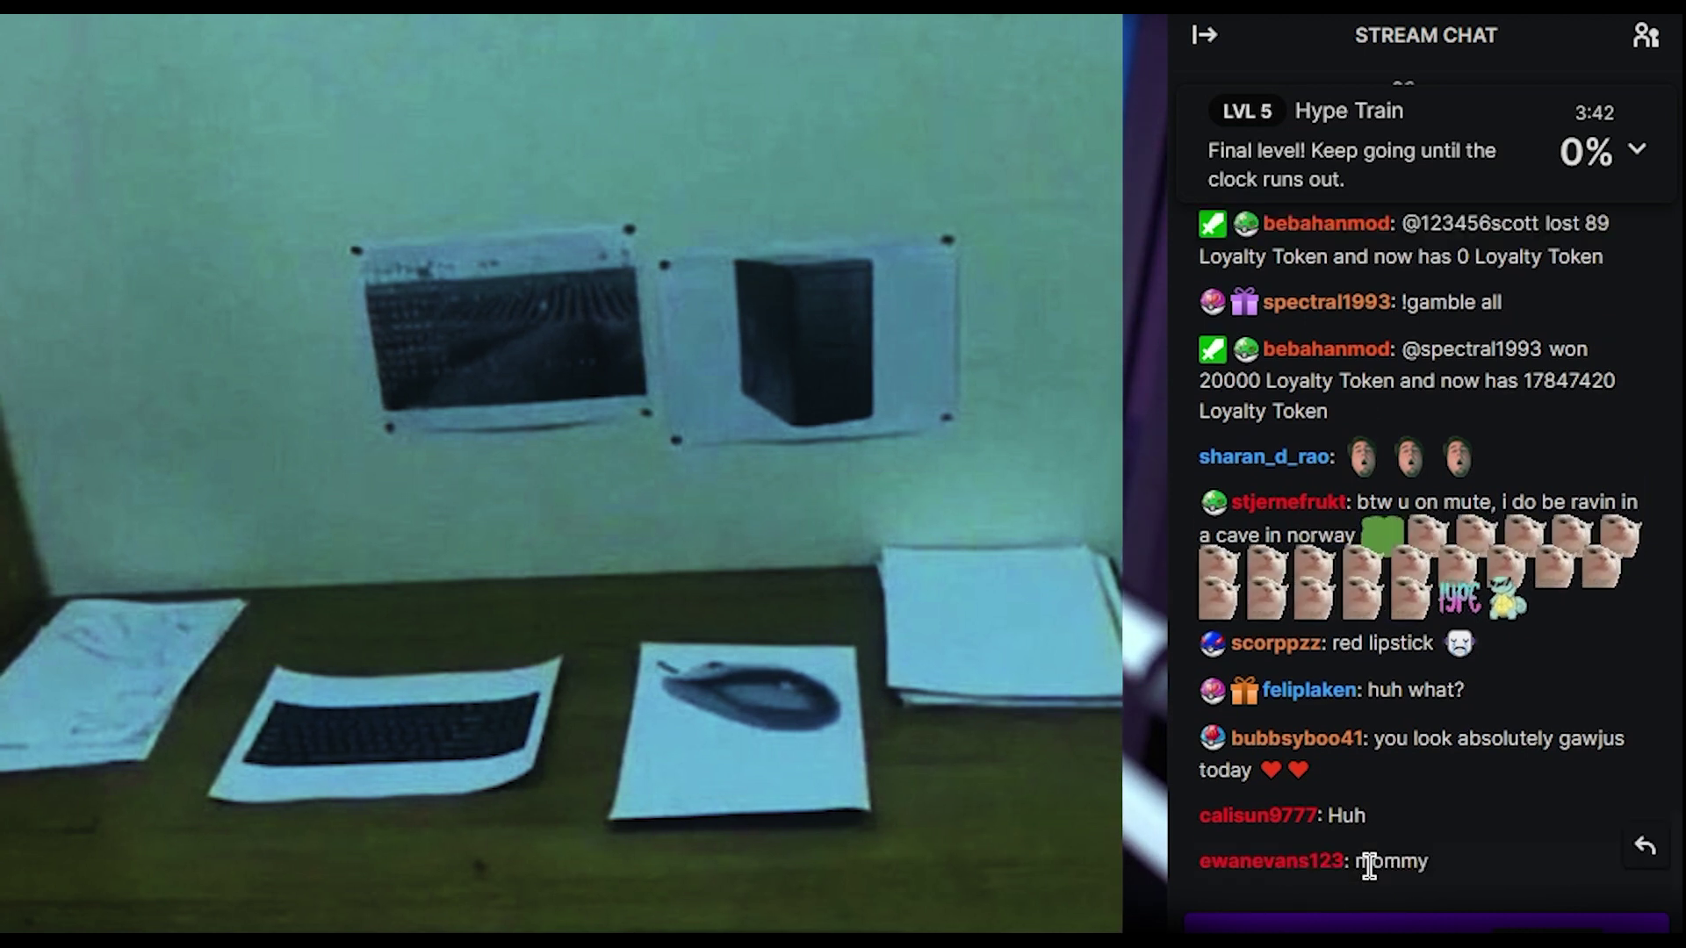